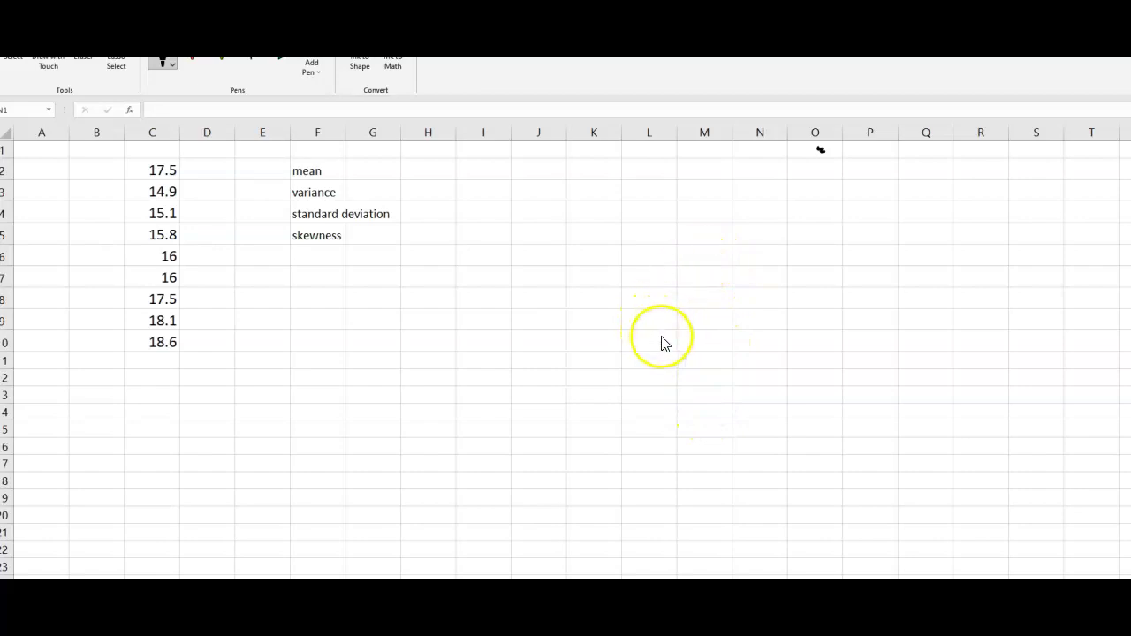
Handwrite the mean formula μ = Σxi/n beside column N, with the variance formula σ² = Σ(xi−μ)/n beneath it.
{"action": "left_click", "coordinate": [761, 190]}
{"action": "mouse_move", "coordinate": [765, 188]}
{"action": "left_mouse_down"}
{"action": "mouse_move", "coordinate": [857, 166]}
{"action": "mouse_move", "coordinate": [858, 151]}
{"action": "mouse_move", "coordinate": [882, 176]}
{"action": "mouse_move", "coordinate": [901, 175]}
{"action": "mouse_move", "coordinate": [877, 189]}
{"action": "left_mouse_up"}
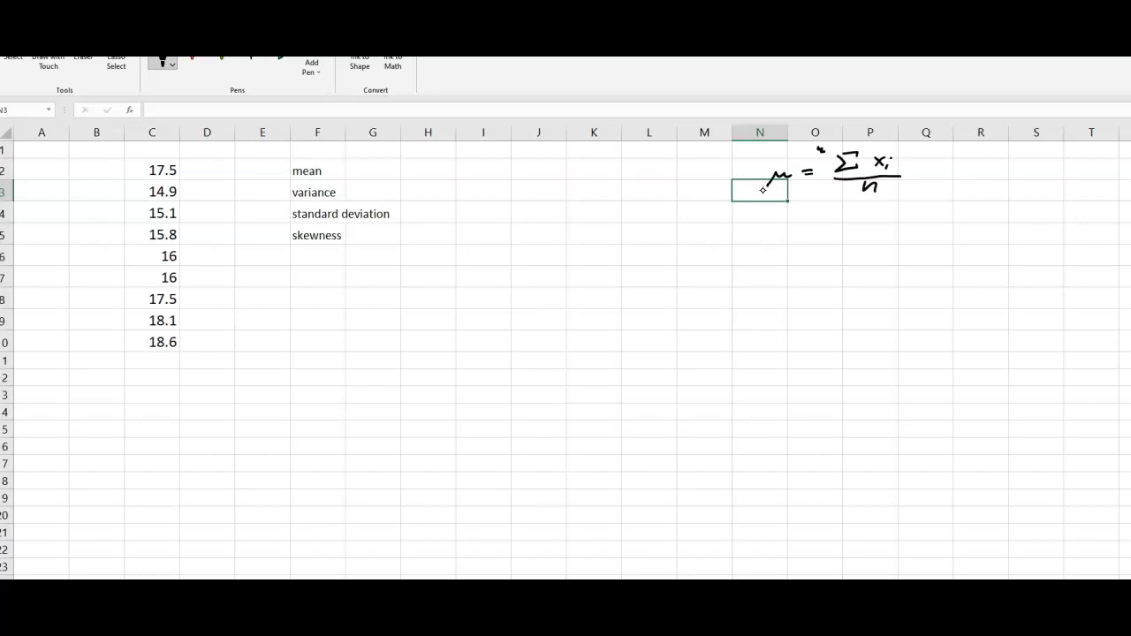
{"action": "left_click_drag", "start_coordinate": [775, 213], "coordinate": [804, 209]}
{"action": "left_click_drag", "start_coordinate": [811, 217], "coordinate": [820, 216]}
{"action": "mouse_move", "coordinate": [846, 200]}
{"action": "left_mouse_down"}
{"action": "mouse_move", "coordinate": [856, 217]}
{"action": "mouse_move", "coordinate": [866, 199]}
{"action": "mouse_move", "coordinate": [880, 220]}
{"action": "left_mouse_up"}
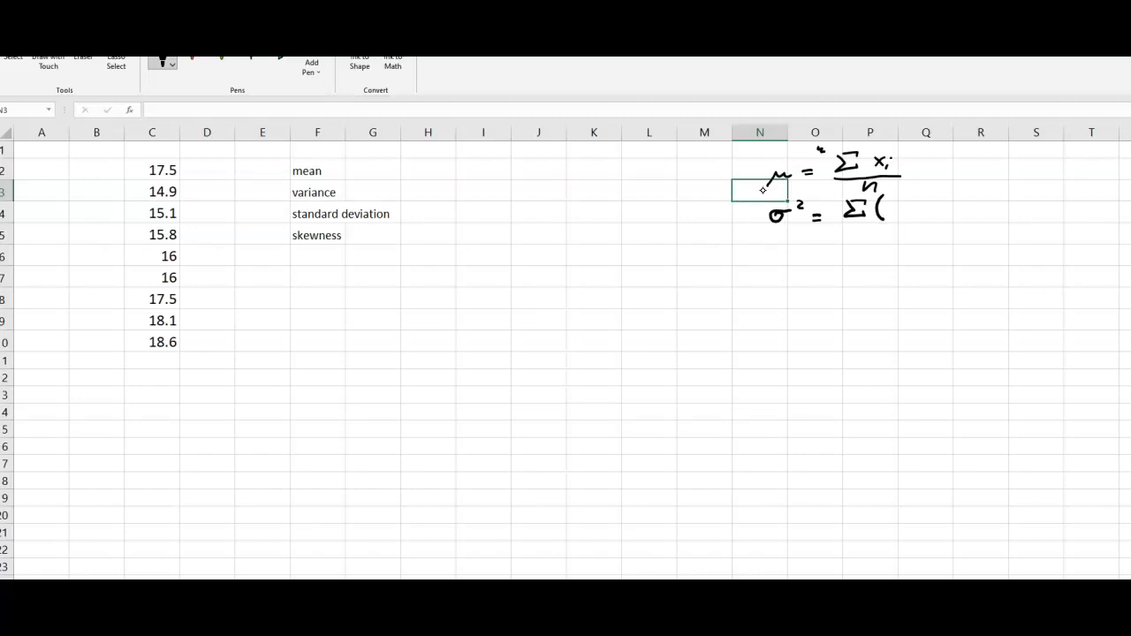
{"action": "mouse_move", "coordinate": [888, 206]}
{"action": "left_mouse_down"}
{"action": "mouse_move", "coordinate": [889, 217]}
{"action": "mouse_move", "coordinate": [941, 205]}
{"action": "mouse_move", "coordinate": [950, 218]}
{"action": "left_mouse_up"}
{"action": "left_click_drag", "start_coordinate": [868, 223], "coordinate": [963, 222]}
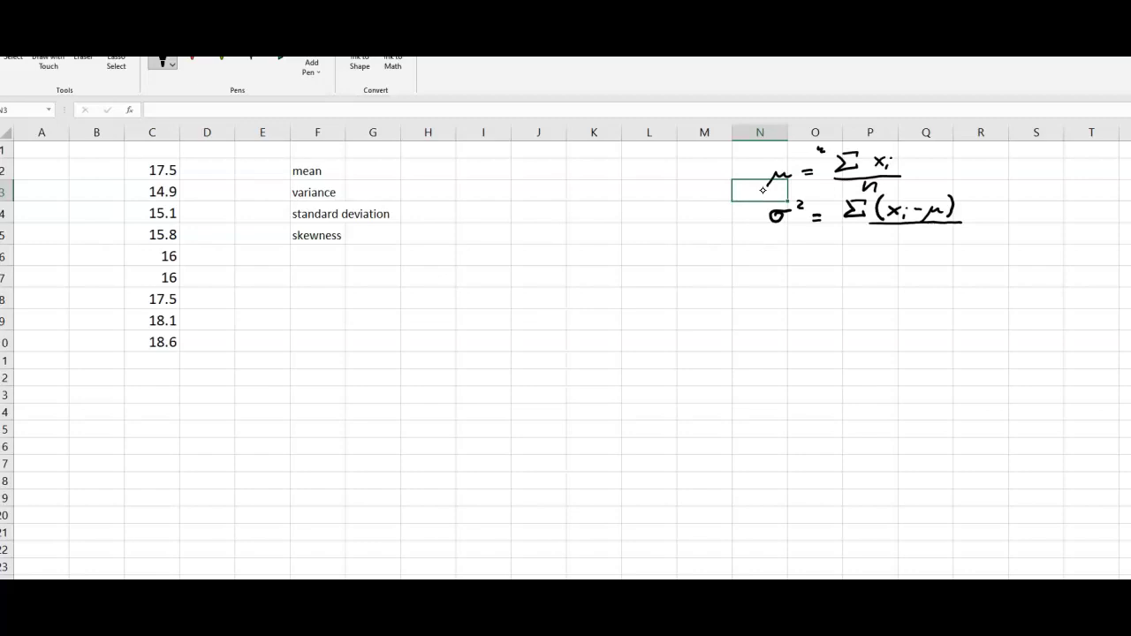
{"action": "left_click_drag", "start_coordinate": [906, 231], "coordinate": [917, 239]}
Handwrite the standard deviation formula σ = √(Σ(xi−μ)²/n) below the variance formula, and add the missing square to the variance numerator.
{"action": "mouse_move", "coordinate": [780, 266]}
{"action": "left_mouse_down"}
{"action": "mouse_move", "coordinate": [772, 274]}
{"action": "mouse_move", "coordinate": [820, 265]}
{"action": "mouse_move", "coordinate": [839, 281]}
{"action": "mouse_move", "coordinate": [850, 252]}
{"action": "mouse_move", "coordinate": [979, 255]}
{"action": "left_mouse_up"}
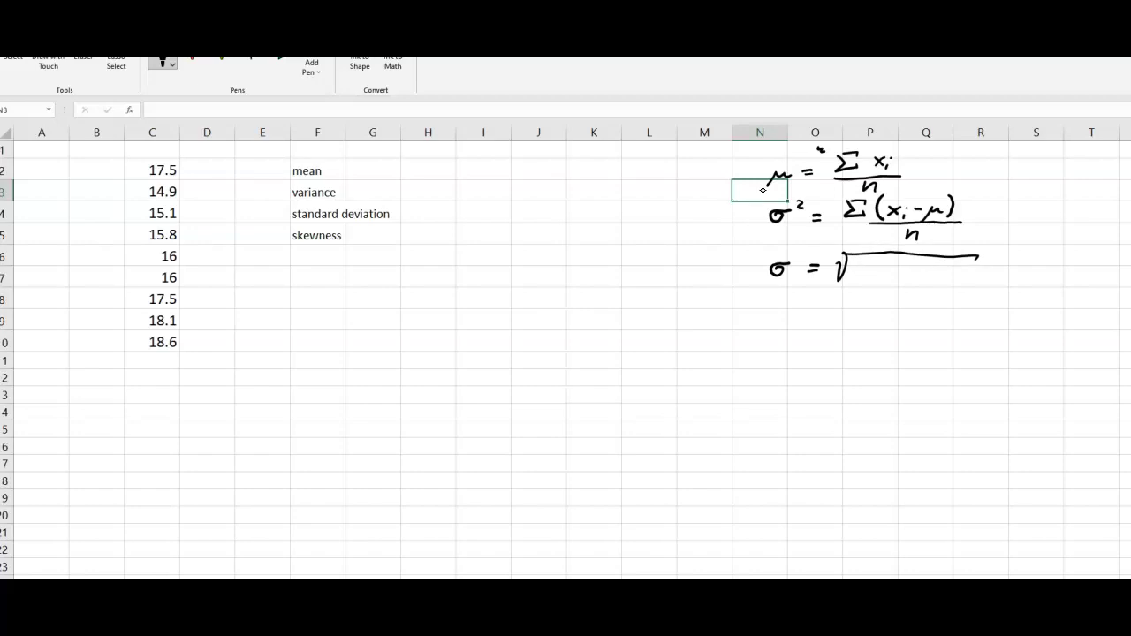
{"action": "mouse_move", "coordinate": [867, 260]}
{"action": "left_mouse_down"}
{"action": "mouse_move", "coordinate": [892, 279]}
{"action": "mouse_move", "coordinate": [901, 273]}
{"action": "left_mouse_up"}
{"action": "left_click_drag", "start_coordinate": [959, 191], "coordinate": [969, 199]}
{"action": "left_click_drag", "start_coordinate": [936, 279], "coordinate": [971, 267]}
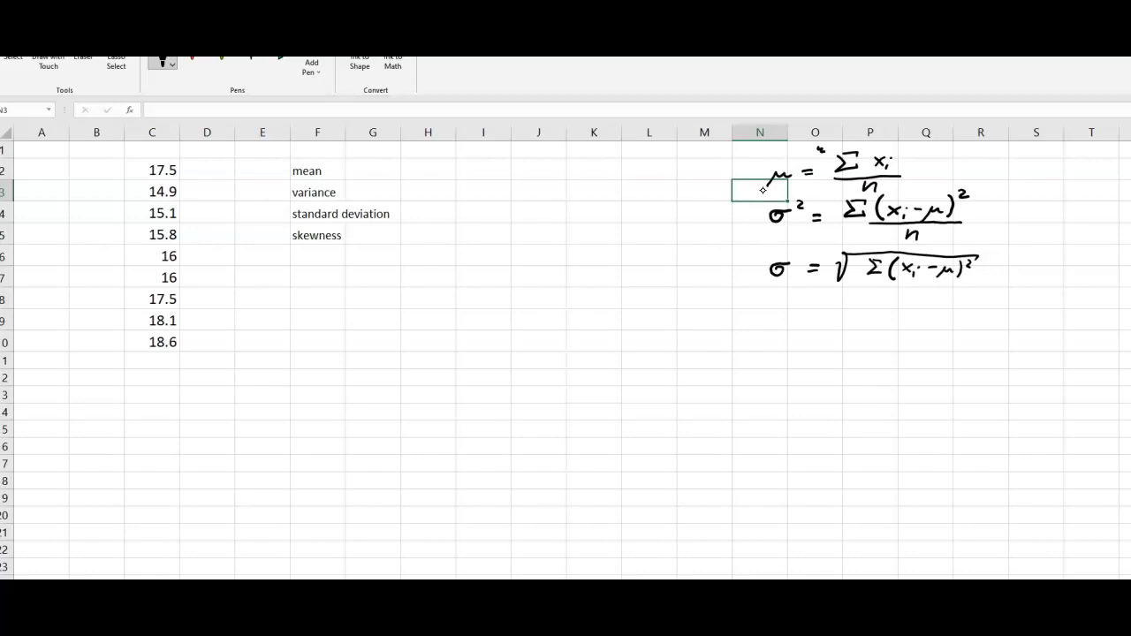
{"action": "mouse_move", "coordinate": [874, 281]}
{"action": "left_mouse_down"}
{"action": "mouse_move", "coordinate": [952, 278]}
{"action": "mouse_move", "coordinate": [914, 295]}
{"action": "left_mouse_up"}
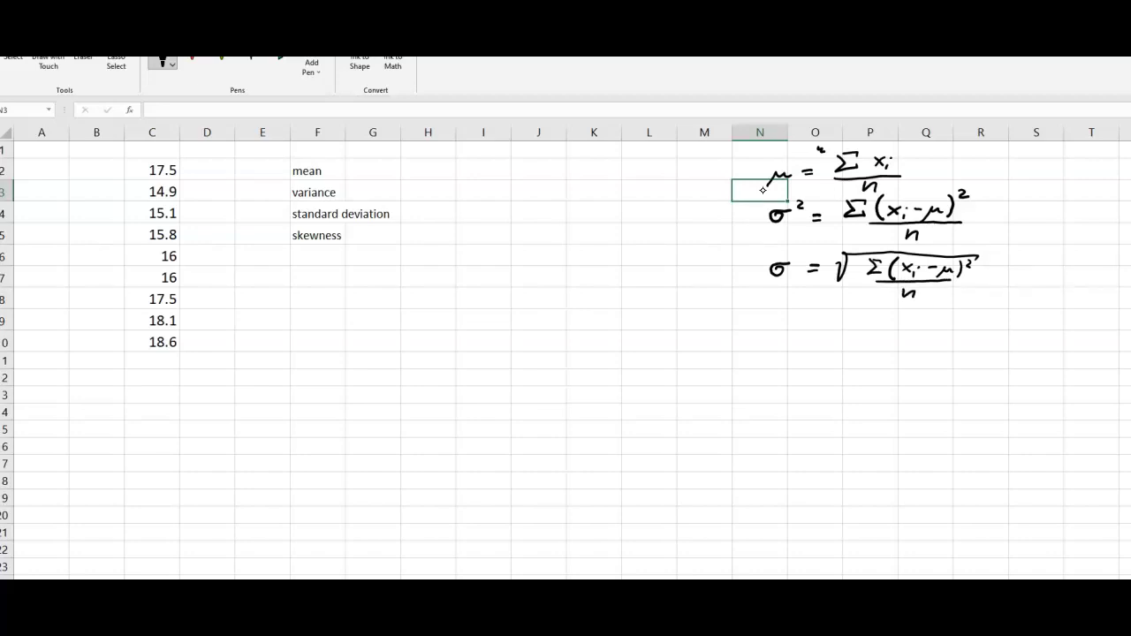
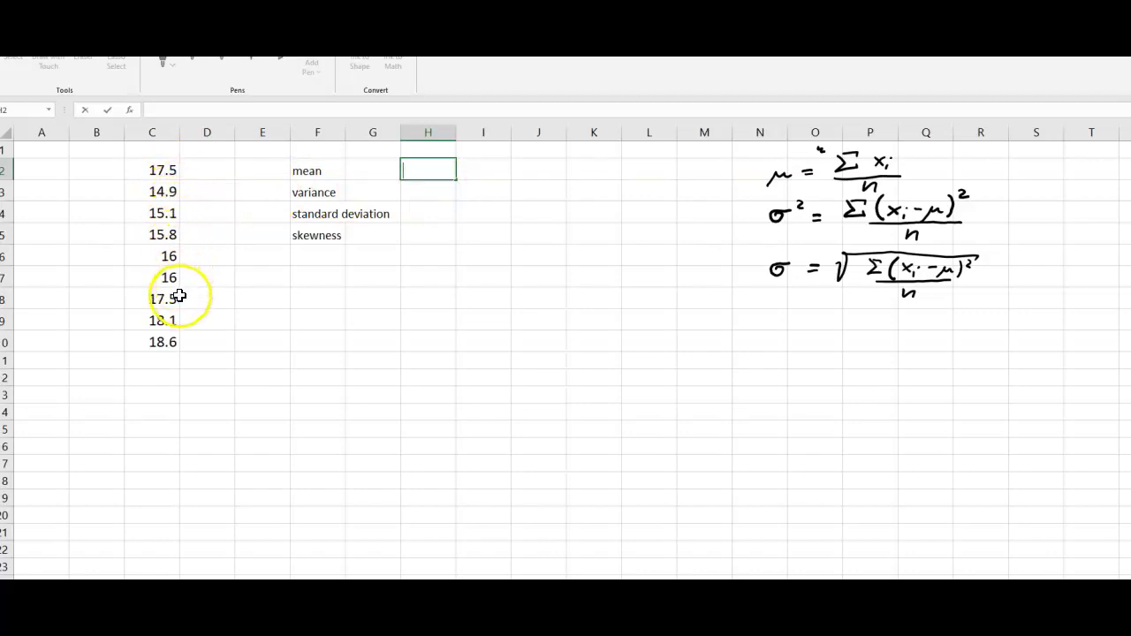
Calculate the mean of C2:C10 in cell H2 with the MEAN function.
{"action": "double_click", "coordinate": [420, 168]}
{"action": "type", "text": "=mea"}
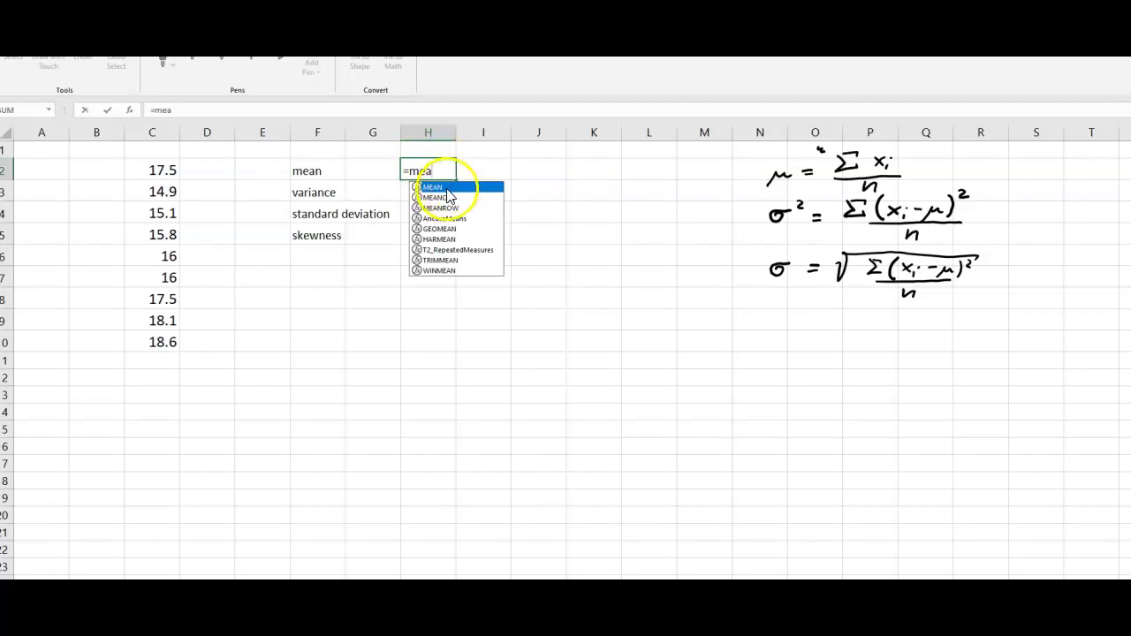
{"action": "double_click", "coordinate": [446, 186]}
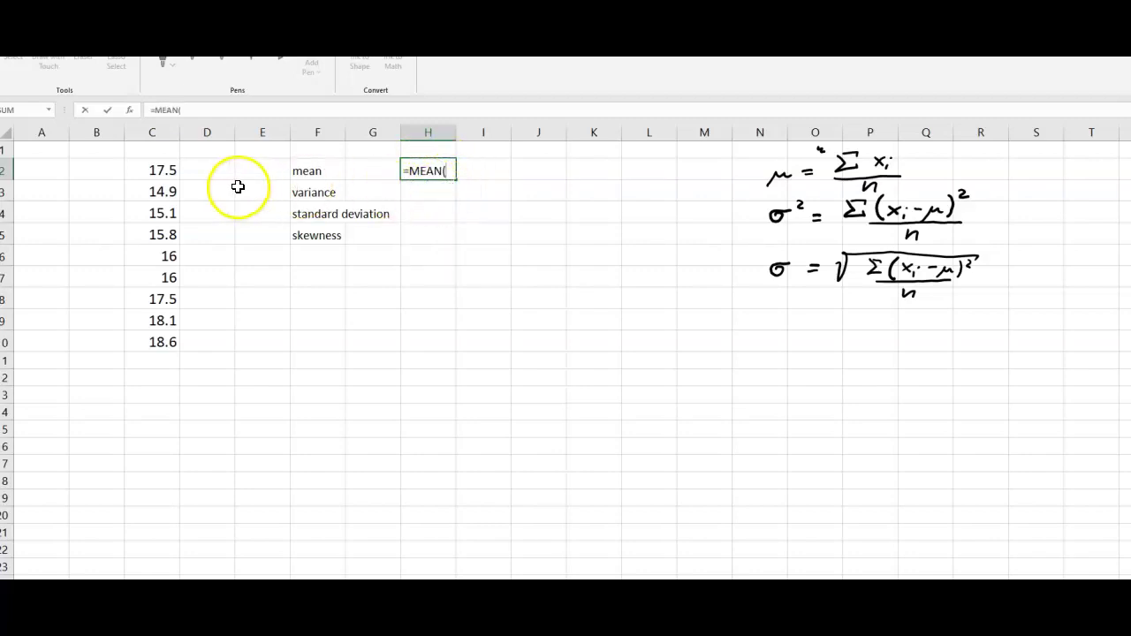
{"action": "left_click_drag", "start_coordinate": [173, 170], "coordinate": [158, 342]}
{"action": "type", "text": ")"}
{"action": "key", "text": "Return"}
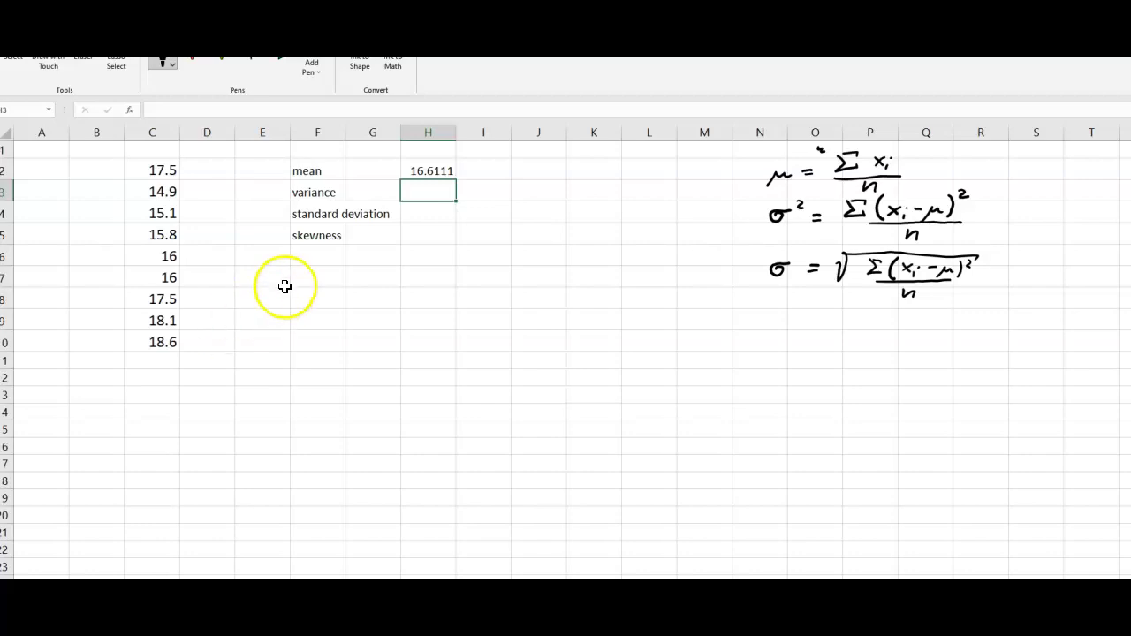
Calculate the population variance in cell H3 with =VAR.P(C2:C10).
{"action": "double_click", "coordinate": [429, 194]}
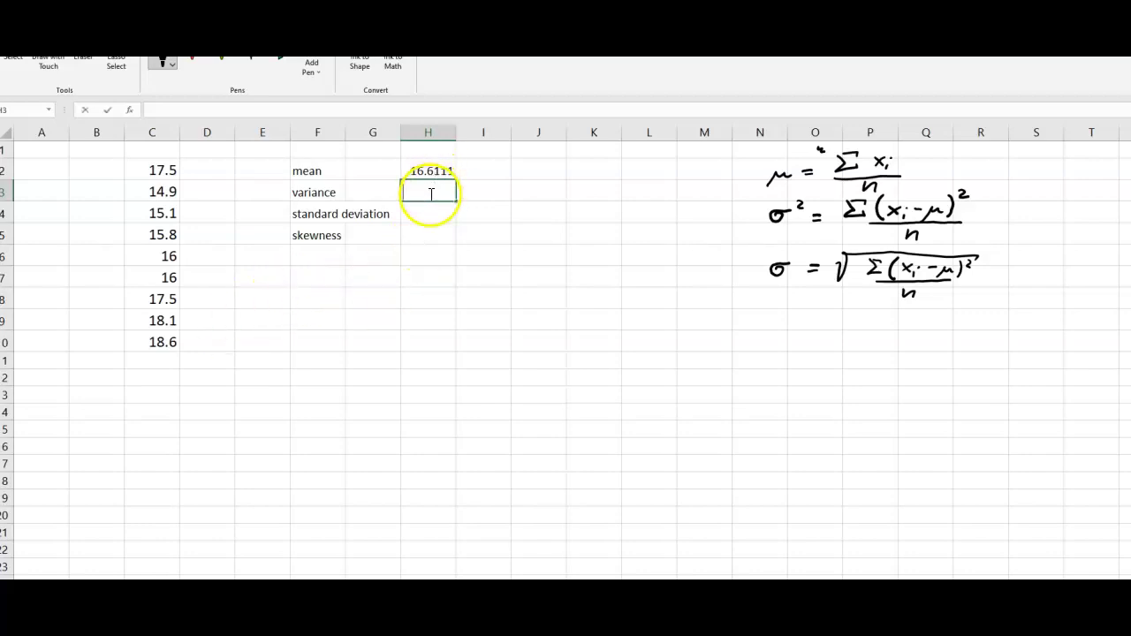
{"action": "type", "text": "="}
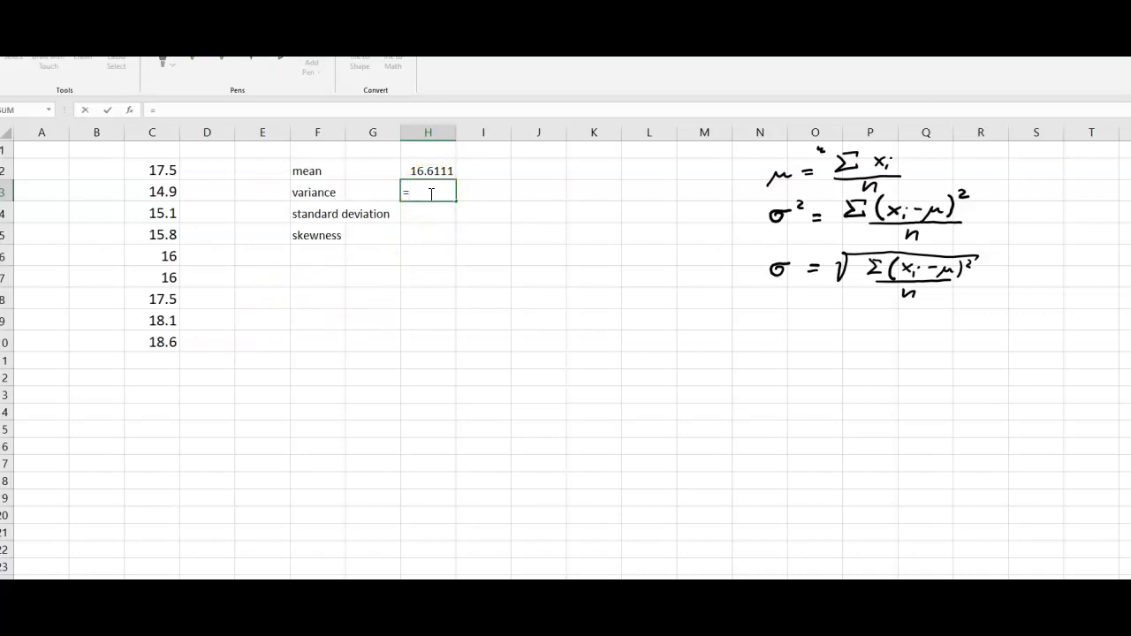
{"action": "type", "text": "var"}
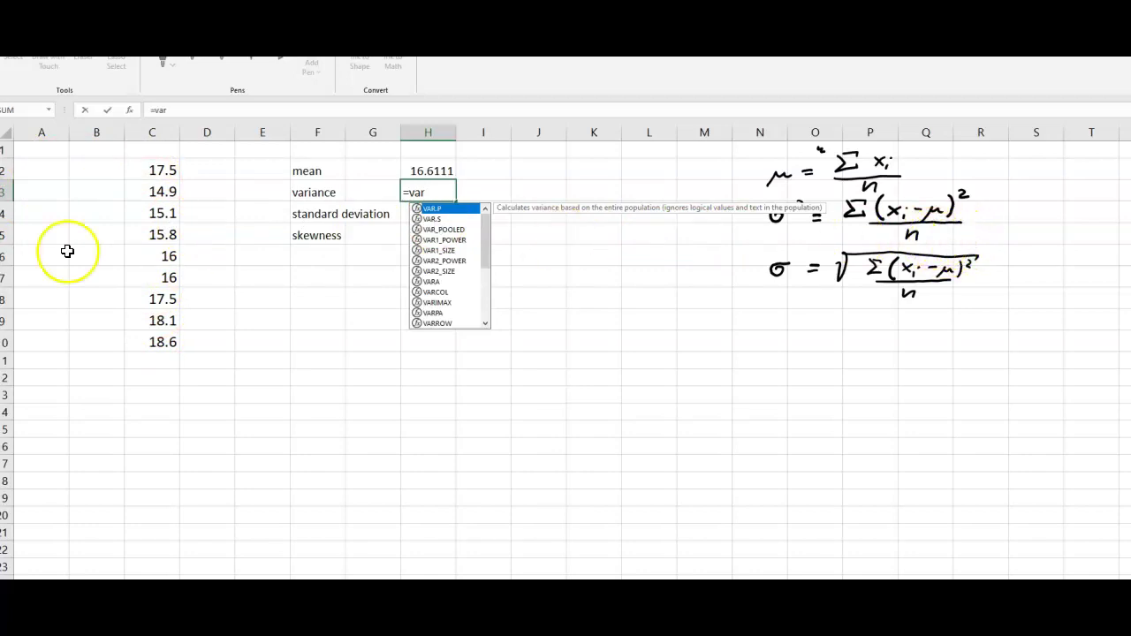
{"action": "double_click", "coordinate": [438, 209]}
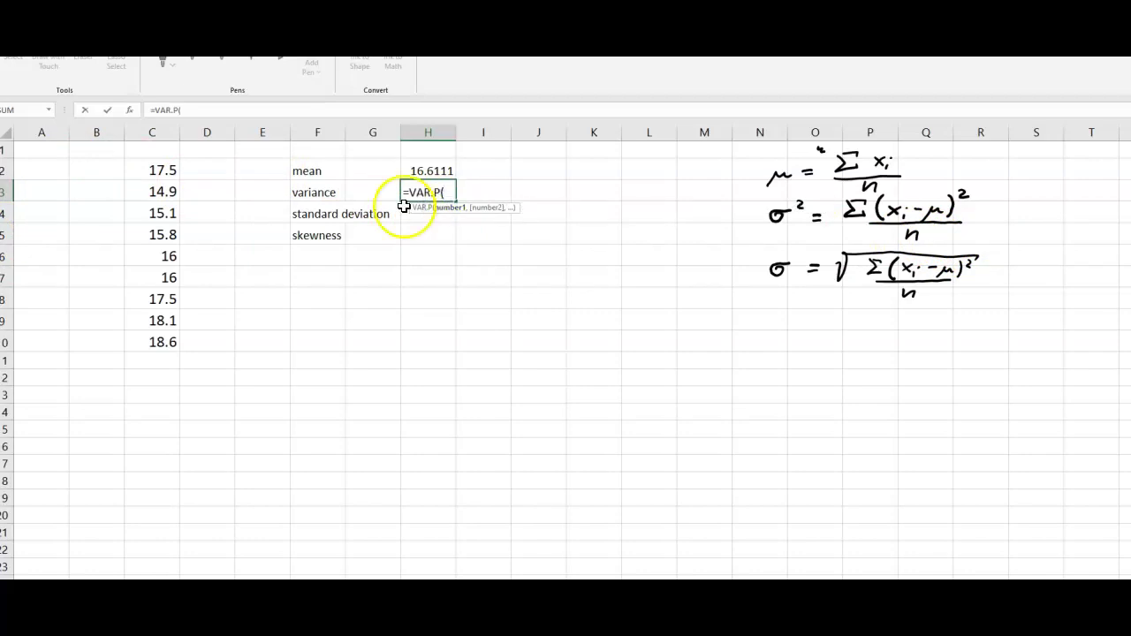
{"action": "left_click_drag", "start_coordinate": [150, 173], "coordinate": [148, 341]}
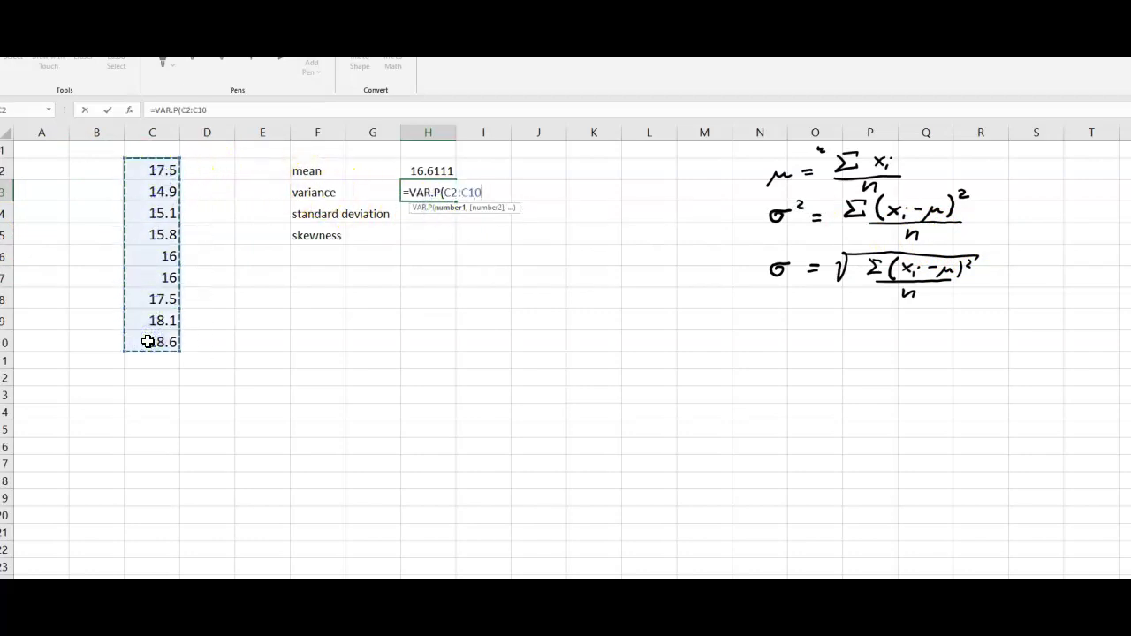
{"action": "type", "text": ")"}
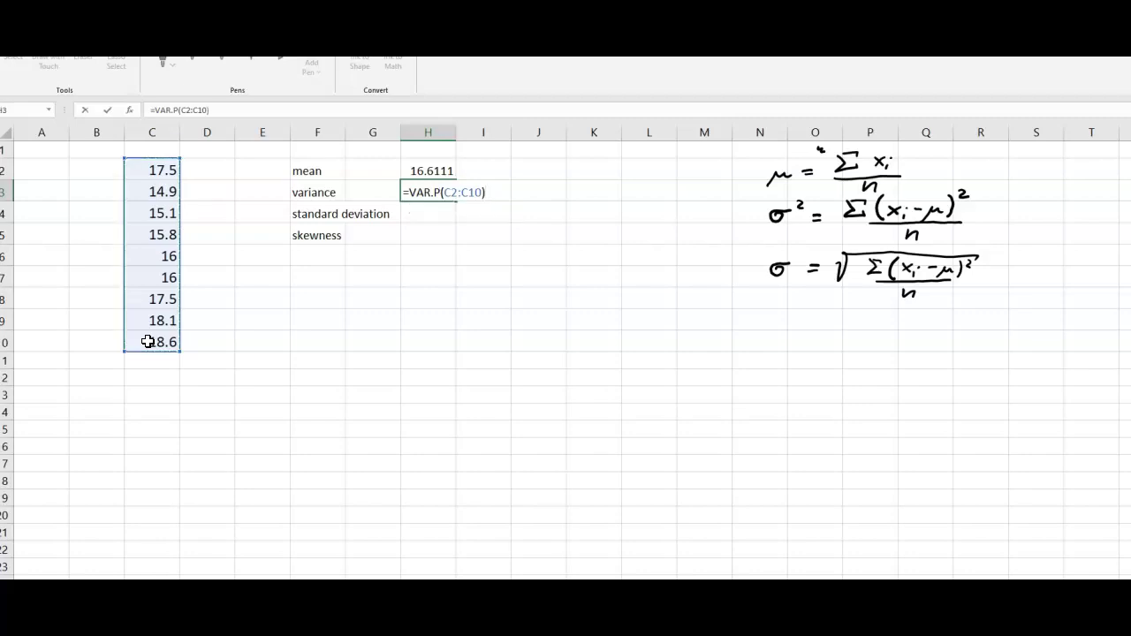
{"action": "key", "text": "Return"}
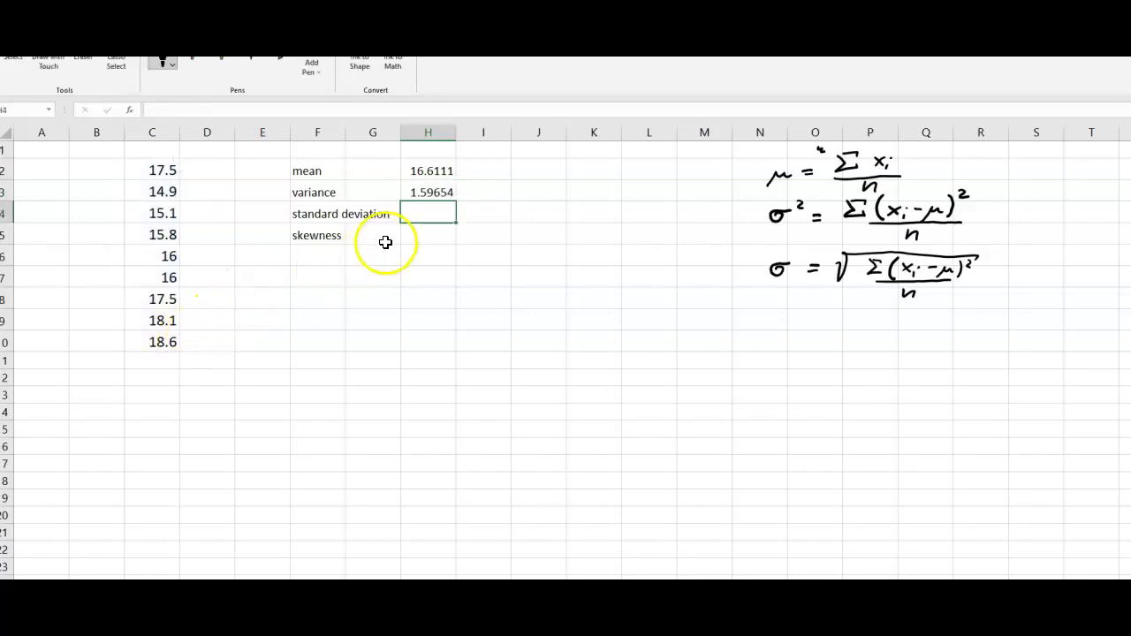
Calculate the population standard deviation in cell H4 with =STDEV.P(C2:C10).
{"action": "double_click", "coordinate": [424, 210]}
{"action": "type", "text": "=St"}
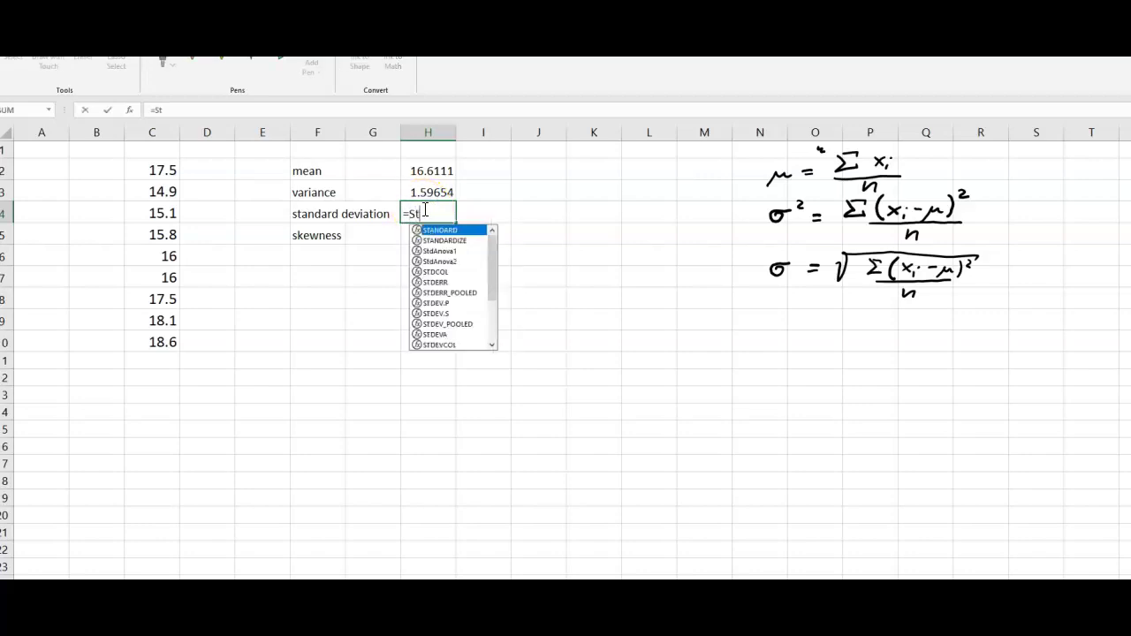
{"action": "type", "text": "d"}
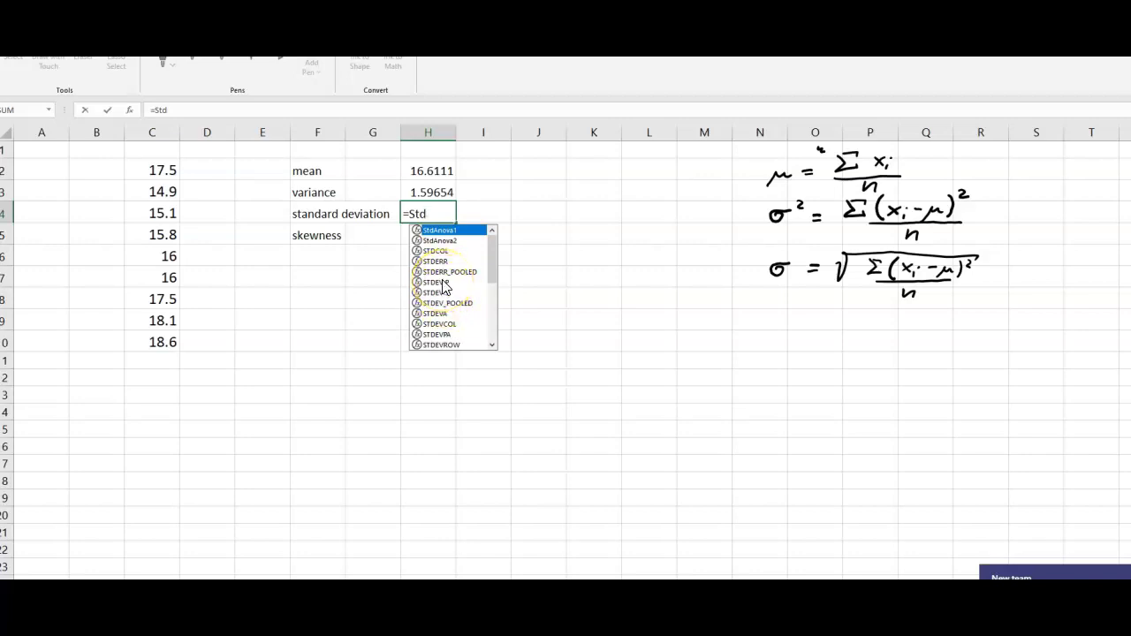
{"action": "left_click", "coordinate": [442, 282]}
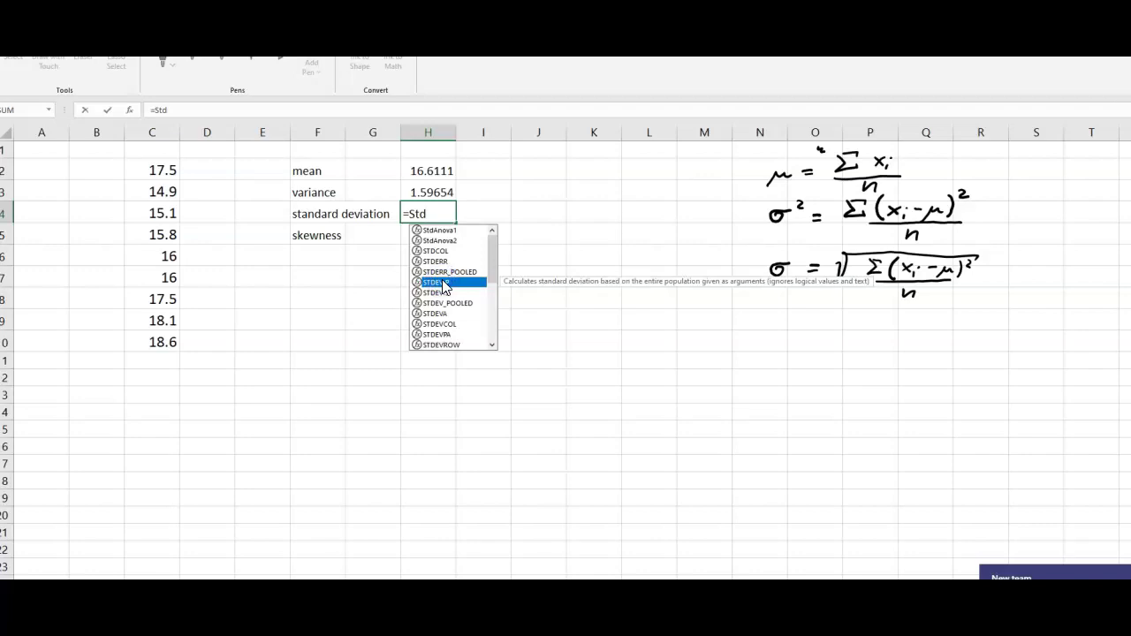
{"action": "double_click", "coordinate": [442, 281]}
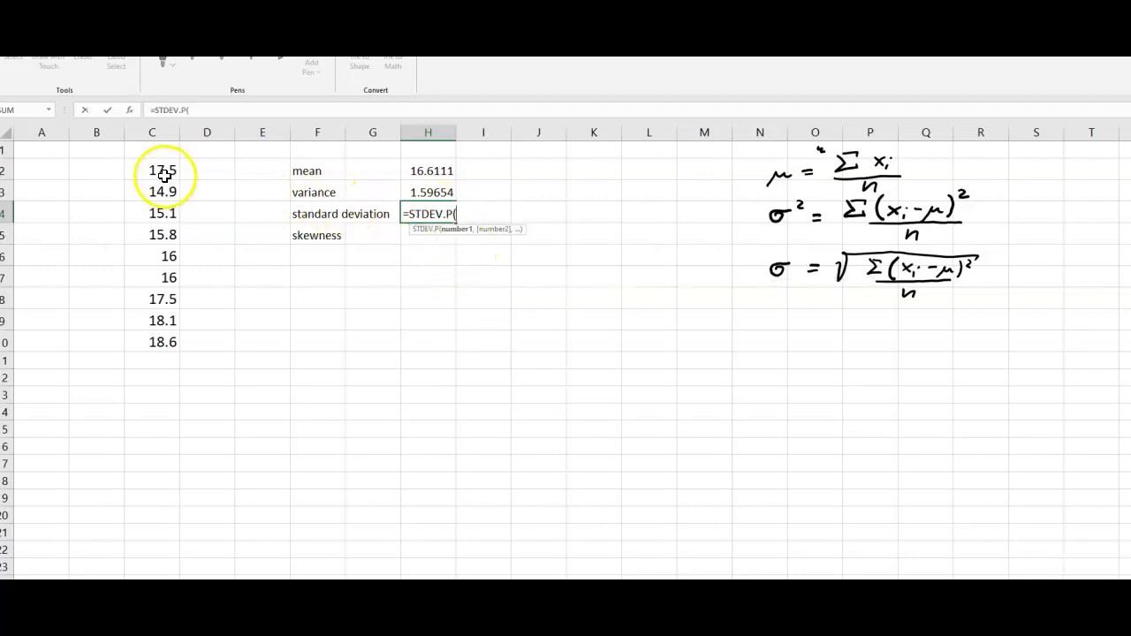
{"action": "left_click_drag", "start_coordinate": [160, 171], "coordinate": [158, 335]}
{"action": "type", "text": ")"}
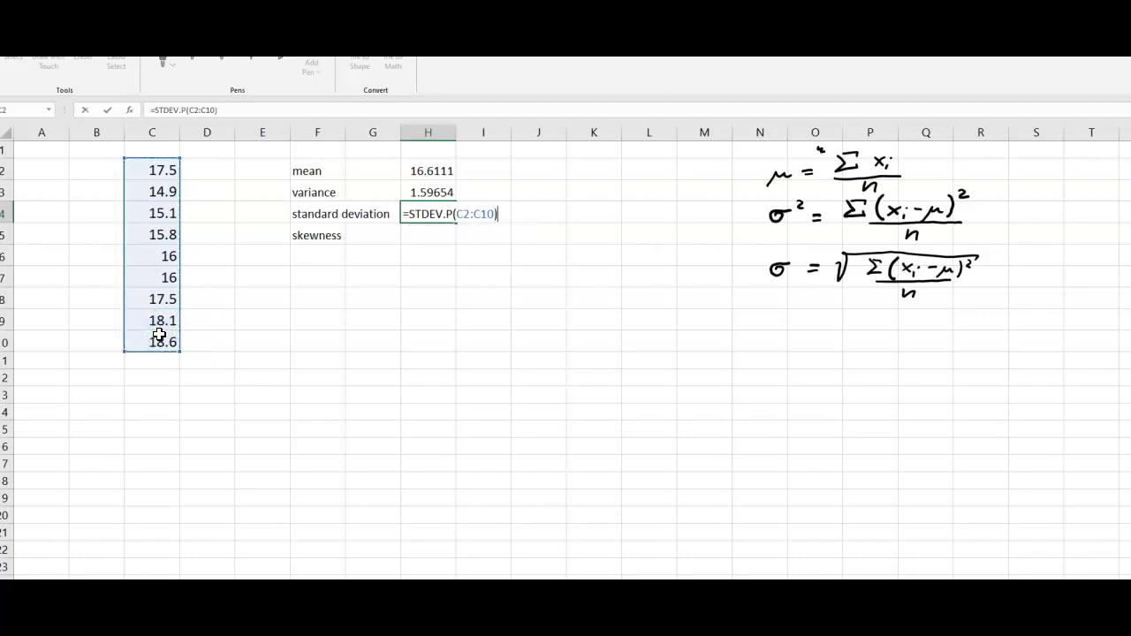
{"action": "key", "text": "Return"}
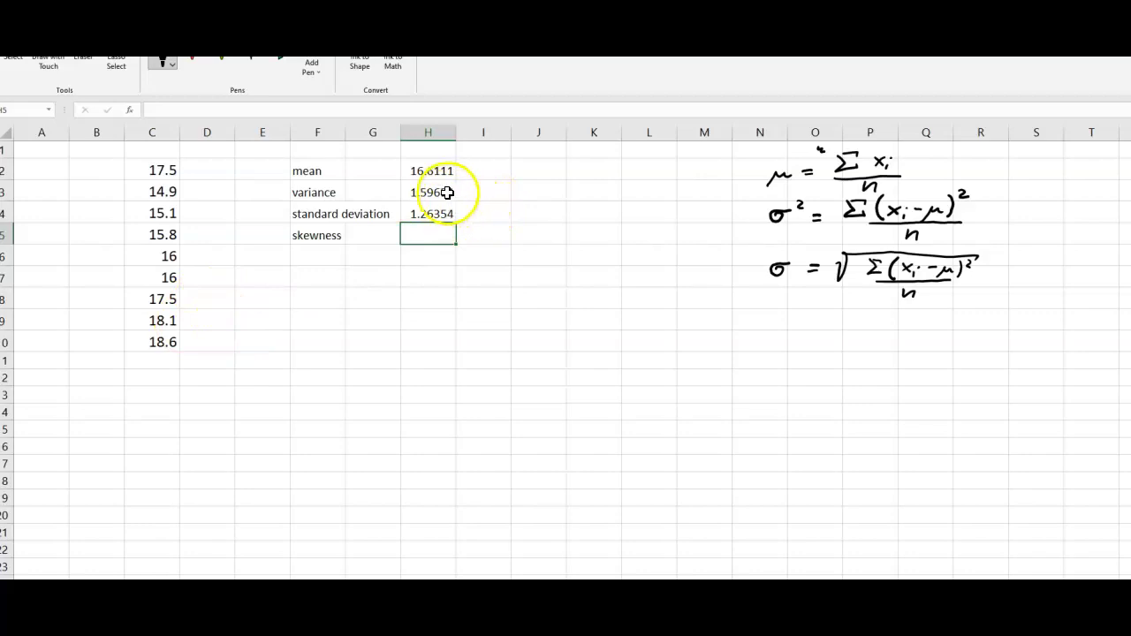
Calculate the population skewness in cell H5 with SKEW.P over C2:C10.
{"action": "double_click", "coordinate": [443, 235]}
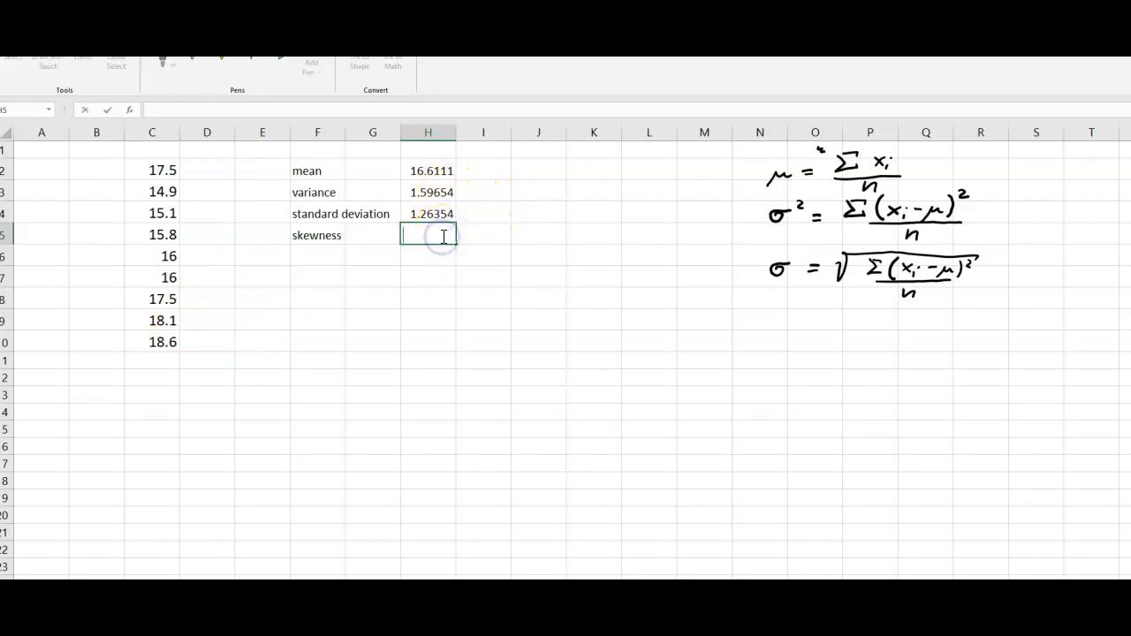
{"action": "type", "text": "=ske"}
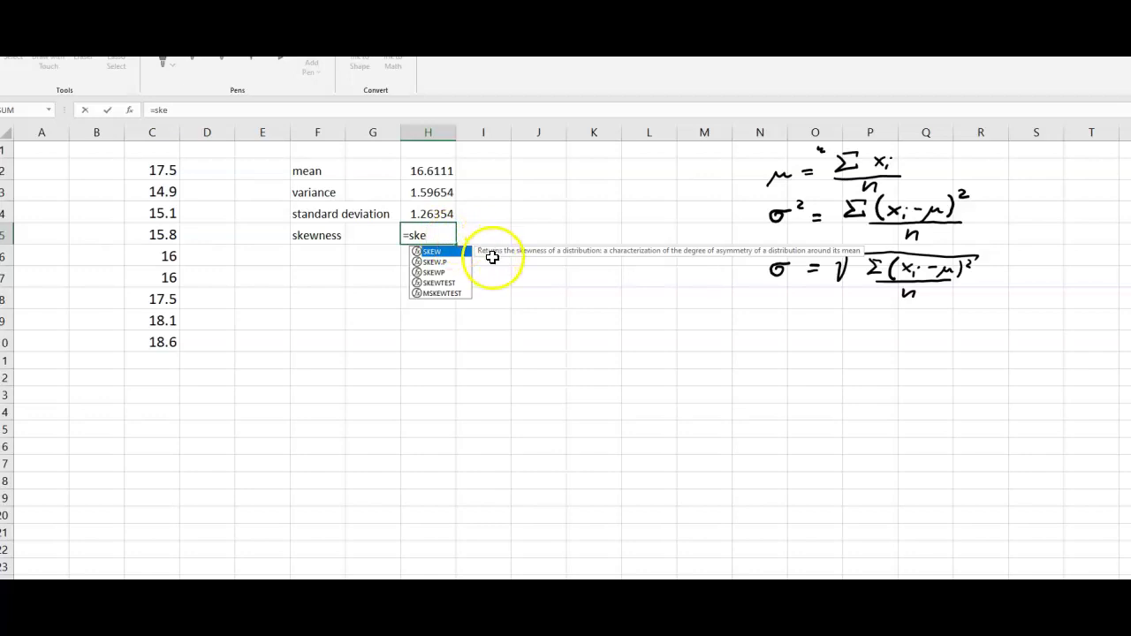
{"action": "double_click", "coordinate": [444, 270]}
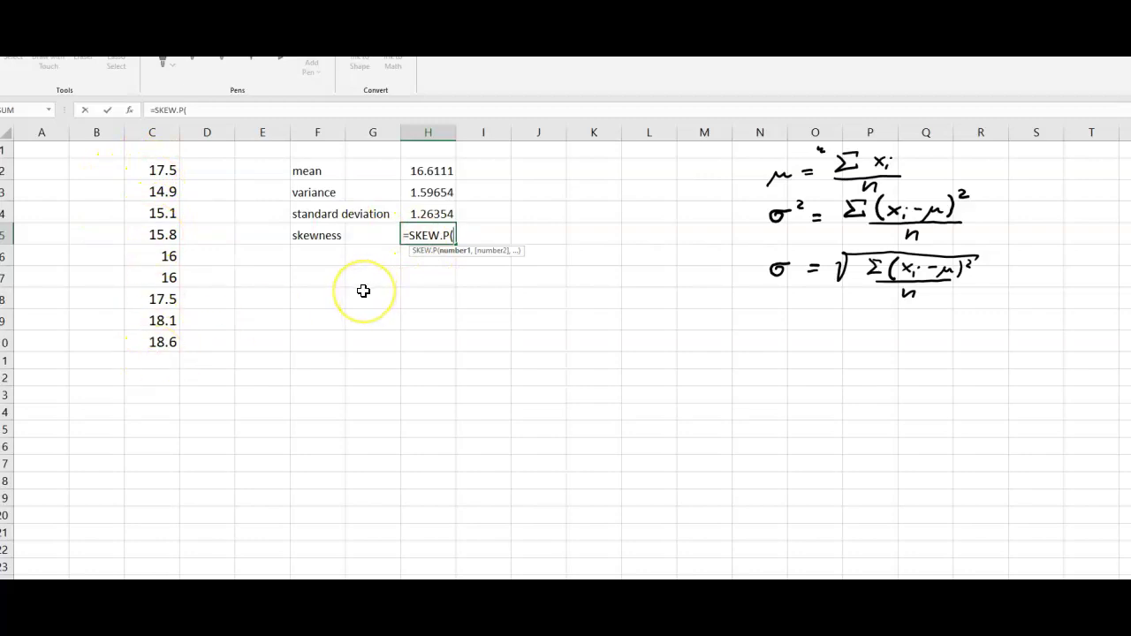
{"action": "left_click_drag", "start_coordinate": [176, 171], "coordinate": [171, 336]}
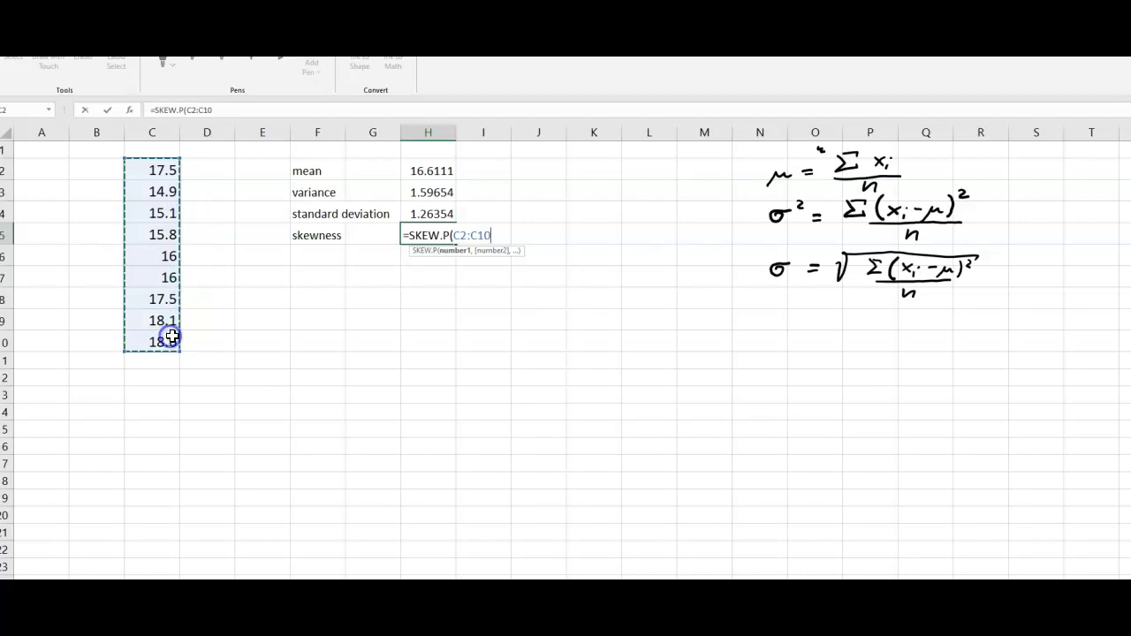
{"action": "key", "text": "Return"}
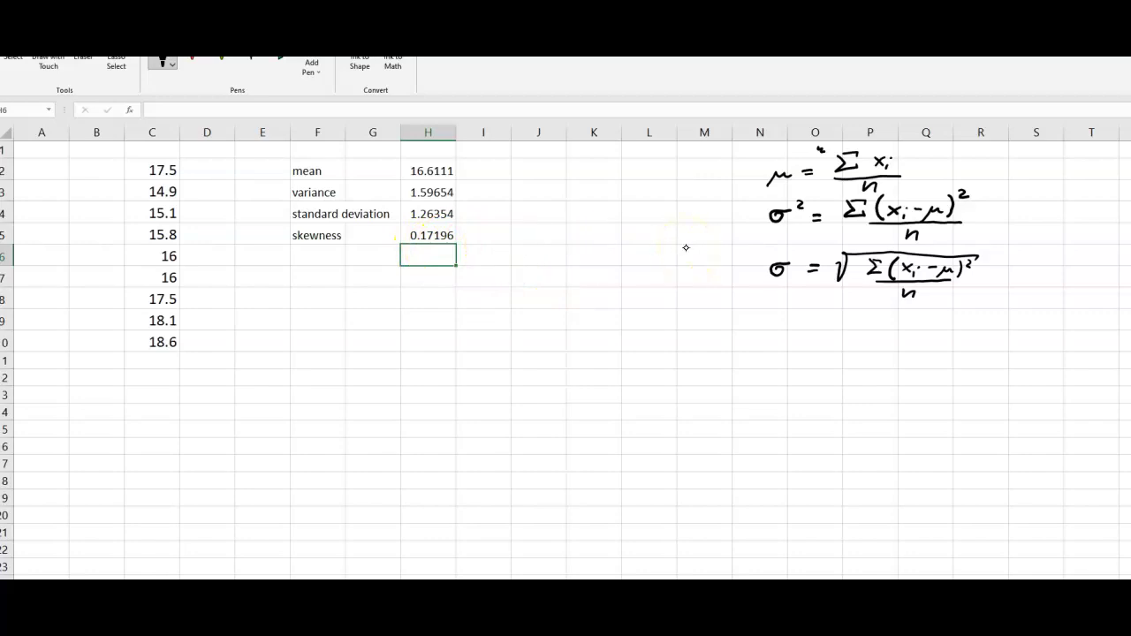
Draw a right-skewed distribution curve over a baseline below the results, with an arrow on its right tail and the handwritten label "right skewed".
{"action": "left_click_drag", "start_coordinate": [435, 364], "coordinate": [546, 369]}
{"action": "mouse_move", "coordinate": [432, 345]}
{"action": "left_mouse_down"}
{"action": "mouse_move", "coordinate": [444, 312]}
{"action": "mouse_move", "coordinate": [518, 350]}
{"action": "mouse_move", "coordinate": [608, 364]}
{"action": "left_mouse_up"}
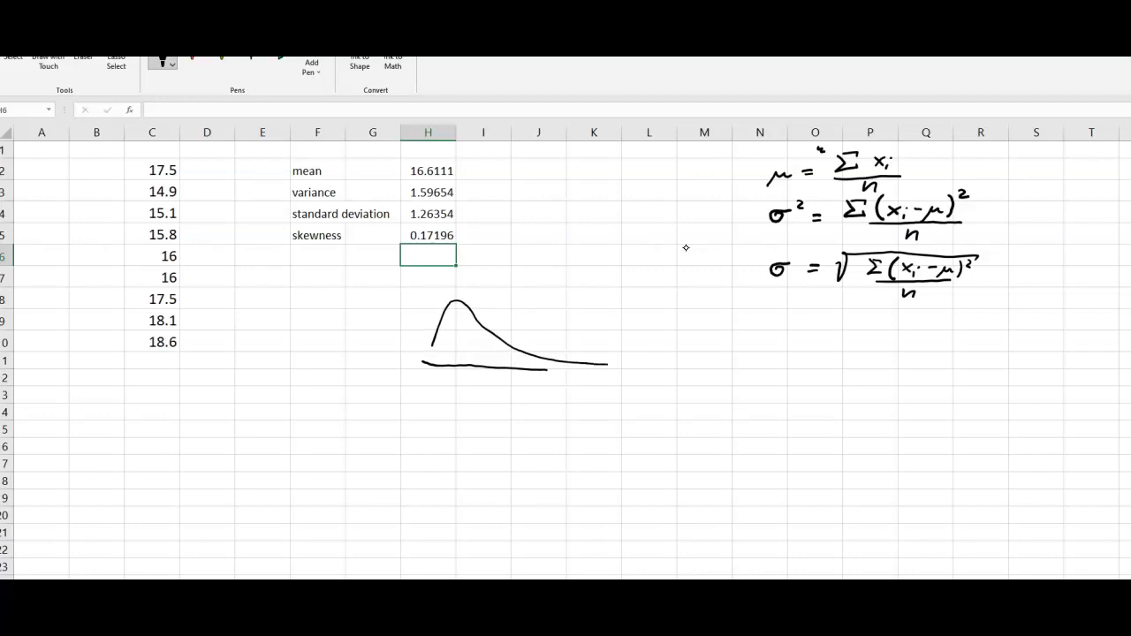
{"action": "left_click_drag", "start_coordinate": [619, 365], "coordinate": [610, 369]}
{"action": "mouse_move", "coordinate": [648, 357]}
{"action": "left_mouse_down"}
{"action": "mouse_move", "coordinate": [673, 373]}
{"action": "mouse_move", "coordinate": [712, 367]}
{"action": "left_mouse_up"}
{"action": "left_click", "coordinate": [717, 358]}
{"action": "mouse_move", "coordinate": [728, 346]}
{"action": "left_mouse_down"}
{"action": "mouse_move", "coordinate": [733, 367]}
{"action": "mouse_move", "coordinate": [759, 360]}
{"action": "left_mouse_up"}
{"action": "left_click_drag", "start_coordinate": [765, 362], "coordinate": [777, 367]}
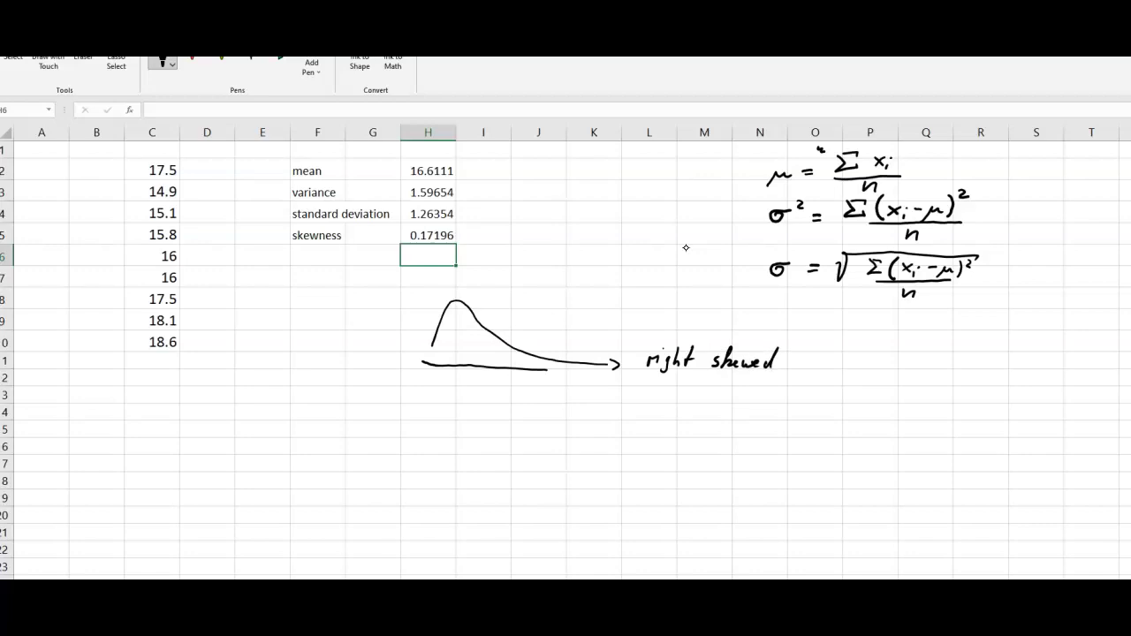
Draw a left-skewed curve with an arrowed left tail and the label "left skewed", plus a symmetric bell curve on a baseline beneath it.
{"action": "left_click_drag", "start_coordinate": [432, 458], "coordinate": [595, 452]}
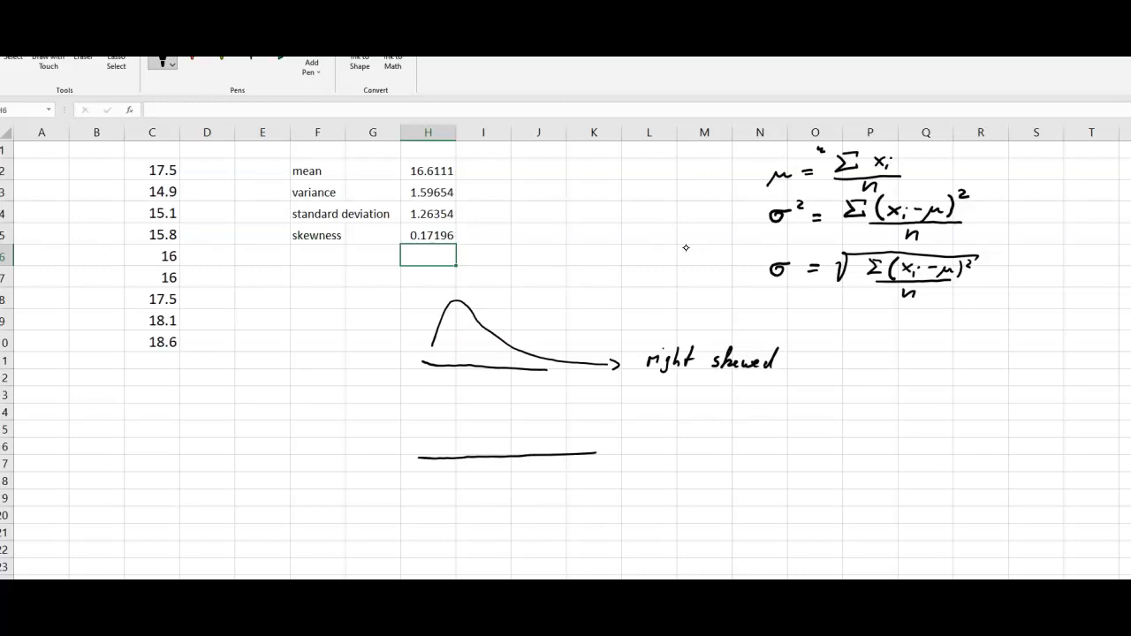
{"action": "mouse_move", "coordinate": [443, 449]}
{"action": "left_mouse_down"}
{"action": "mouse_move", "coordinate": [585, 399]}
{"action": "mouse_move", "coordinate": [607, 446]}
{"action": "left_mouse_up"}
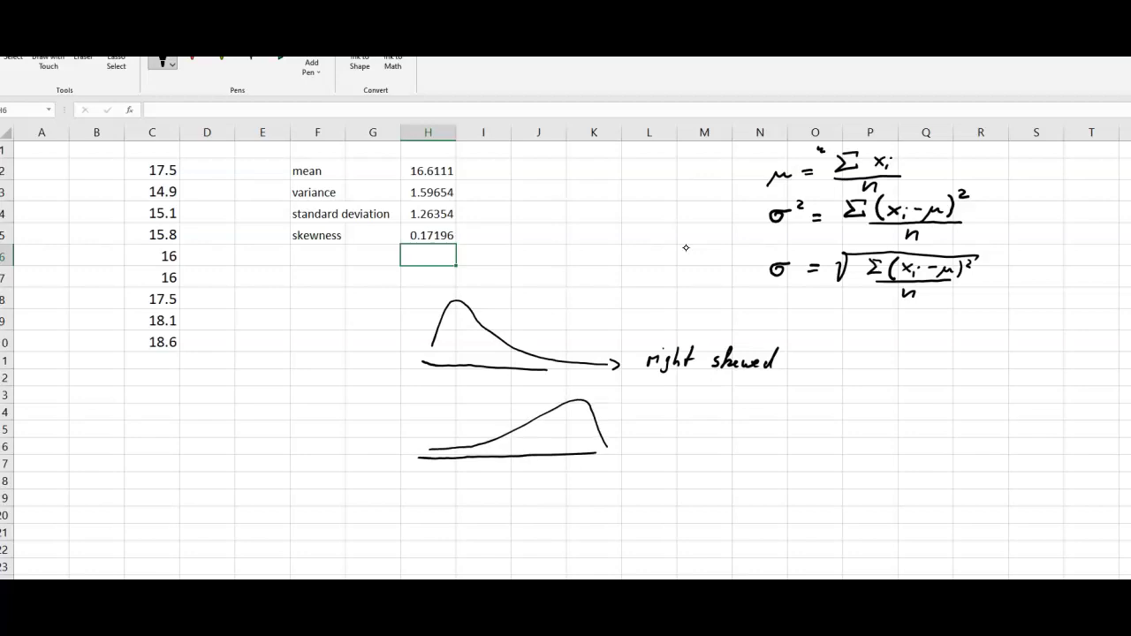
{"action": "mouse_move", "coordinate": [437, 441]}
{"action": "left_mouse_down"}
{"action": "mouse_move", "coordinate": [420, 449]}
{"action": "mouse_move", "coordinate": [436, 458]}
{"action": "left_mouse_up"}
{"action": "mouse_move", "coordinate": [660, 420]}
{"action": "left_mouse_down"}
{"action": "mouse_move", "coordinate": [650, 446]}
{"action": "mouse_move", "coordinate": [680, 446]}
{"action": "left_mouse_up"}
{"action": "mouse_move", "coordinate": [677, 430]}
{"action": "left_mouse_down"}
{"action": "mouse_move", "coordinate": [693, 428]}
{"action": "mouse_move", "coordinate": [705, 443]}
{"action": "left_mouse_up"}
{"action": "left_click_drag", "start_coordinate": [728, 420], "coordinate": [718, 444]}
{"action": "left_click_drag", "start_coordinate": [714, 433], "coordinate": [772, 446]}
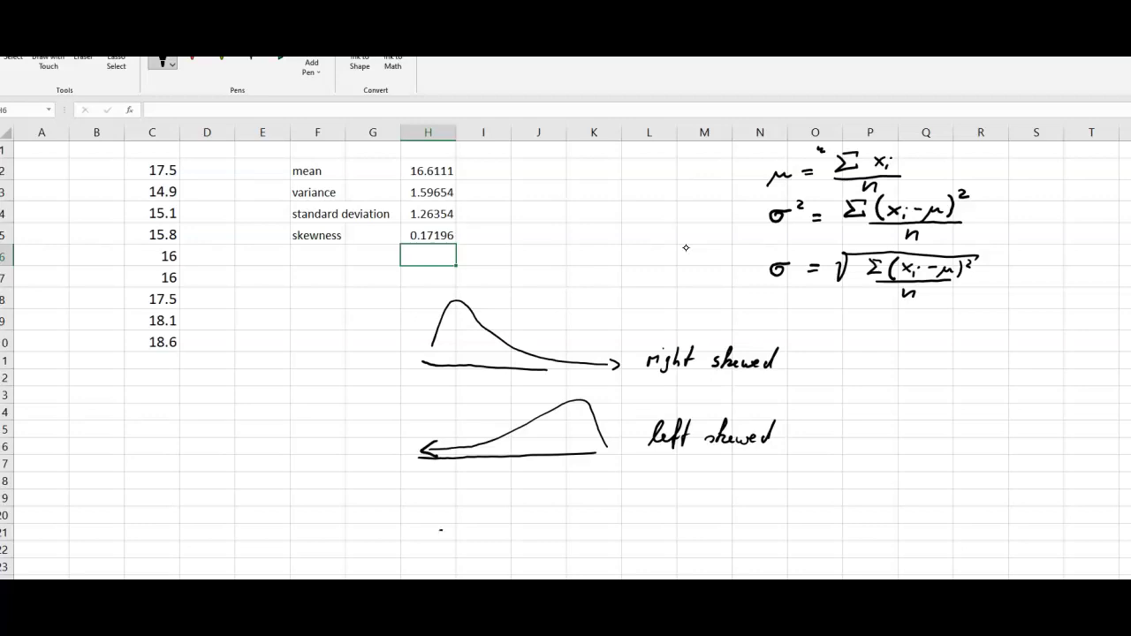
{"action": "left_click_drag", "start_coordinate": [457, 530], "coordinate": [606, 530]}
{"action": "mouse_move", "coordinate": [454, 521]}
{"action": "left_mouse_down"}
{"action": "mouse_move", "coordinate": [518, 475]}
{"action": "mouse_move", "coordinate": [556, 508]}
{"action": "mouse_move", "coordinate": [599, 515]}
{"action": "left_mouse_up"}
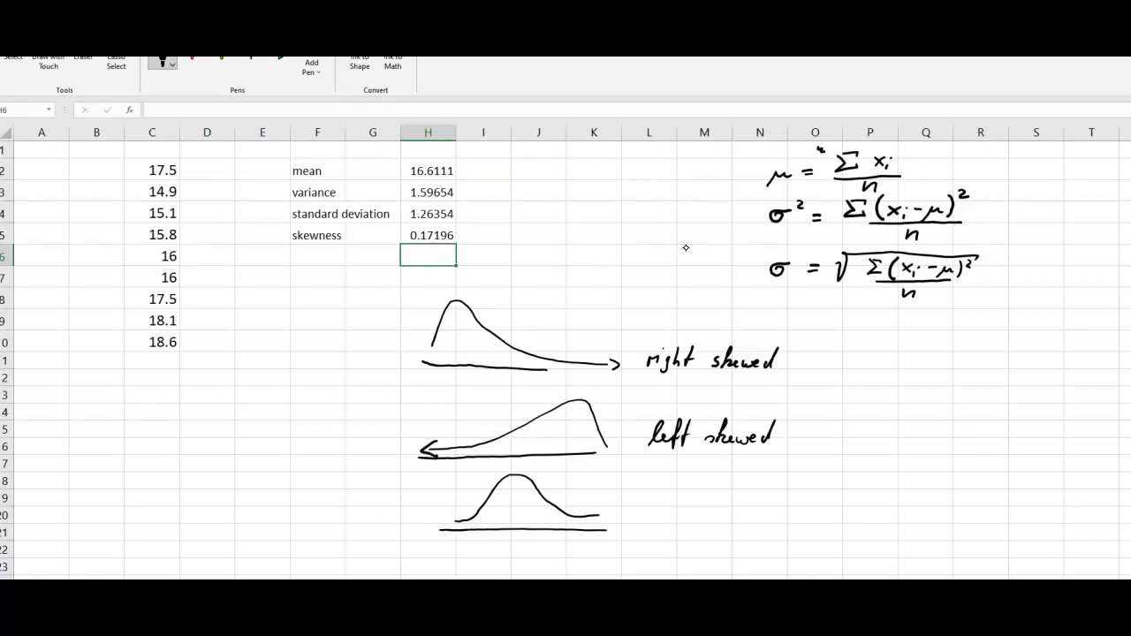
Handwrite the conclusion "not strongly skewed → normal distributed" below the data column, beside the sketched curves.
{"action": "mouse_move", "coordinate": [147, 415]}
{"action": "left_mouse_down"}
{"action": "mouse_move", "coordinate": [164, 404]}
{"action": "mouse_move", "coordinate": [172, 415]}
{"action": "mouse_move", "coordinate": [178, 397]}
{"action": "mouse_move", "coordinate": [204, 414]}
{"action": "mouse_move", "coordinate": [210, 398]}
{"action": "left_mouse_up"}
{"action": "mouse_move", "coordinate": [210, 405]}
{"action": "left_mouse_down"}
{"action": "mouse_move", "coordinate": [234, 408]}
{"action": "mouse_move", "coordinate": [230, 426]}
{"action": "left_mouse_up"}
{"action": "mouse_move", "coordinate": [247, 388]}
{"action": "left_mouse_down"}
{"action": "mouse_move", "coordinate": [253, 430]}
{"action": "mouse_move", "coordinate": [273, 413]}
{"action": "left_mouse_up"}
{"action": "mouse_move", "coordinate": [288, 386]}
{"action": "left_mouse_down"}
{"action": "mouse_move", "coordinate": [293, 411]}
{"action": "mouse_move", "coordinate": [338, 410]}
{"action": "left_mouse_up"}
{"action": "left_click_drag", "start_coordinate": [148, 446], "coordinate": [246, 452]}
{"action": "mouse_move", "coordinate": [251, 428]}
{"action": "left_mouse_down"}
{"action": "mouse_move", "coordinate": [254, 452]}
{"action": "mouse_move", "coordinate": [279, 453]}
{"action": "left_mouse_up"}
{"action": "mouse_move", "coordinate": [286, 430]}
{"action": "left_mouse_down"}
{"action": "mouse_move", "coordinate": [286, 453]}
{"action": "mouse_move", "coordinate": [302, 452]}
{"action": "left_mouse_up"}
{"action": "mouse_move", "coordinate": [313, 427]}
{"action": "left_mouse_down"}
{"action": "mouse_move", "coordinate": [311, 455]}
{"action": "mouse_move", "coordinate": [321, 444]}
{"action": "left_mouse_up"}
{"action": "left_click_drag", "start_coordinate": [316, 452], "coordinate": [332, 441]}
{"action": "left_click_drag", "start_coordinate": [309, 442], "coordinate": [365, 454]}
{"action": "left_click_drag", "start_coordinate": [362, 442], "coordinate": [377, 450]}
{"action": "left_click_drag", "start_coordinate": [373, 447], "coordinate": [385, 454]}
{"action": "left_click_drag", "start_coordinate": [387, 442], "coordinate": [378, 450]}
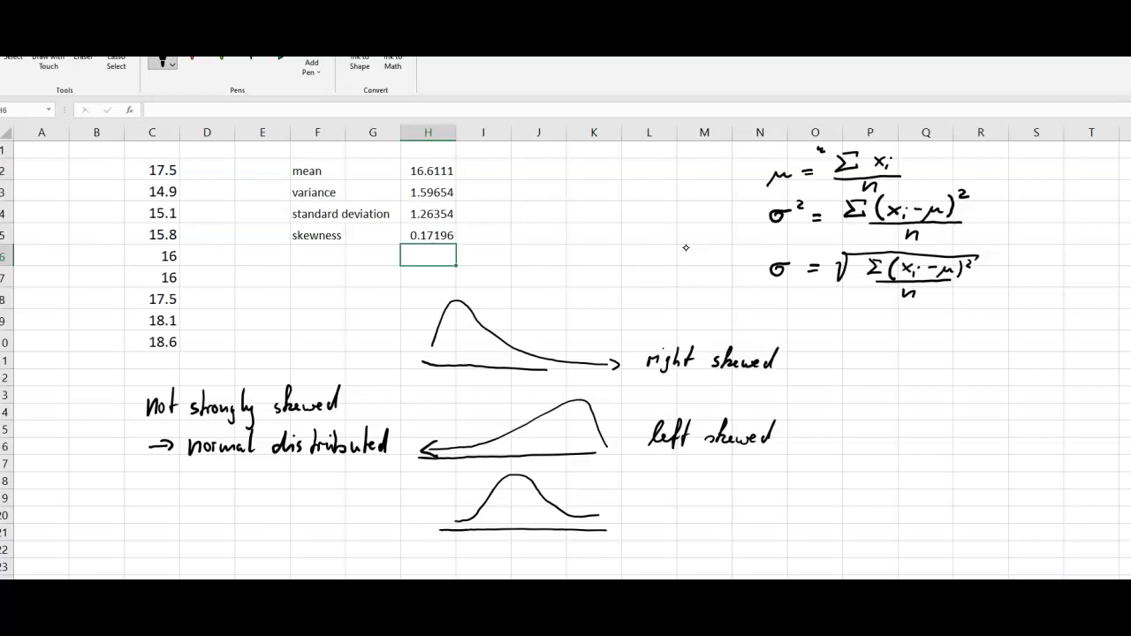